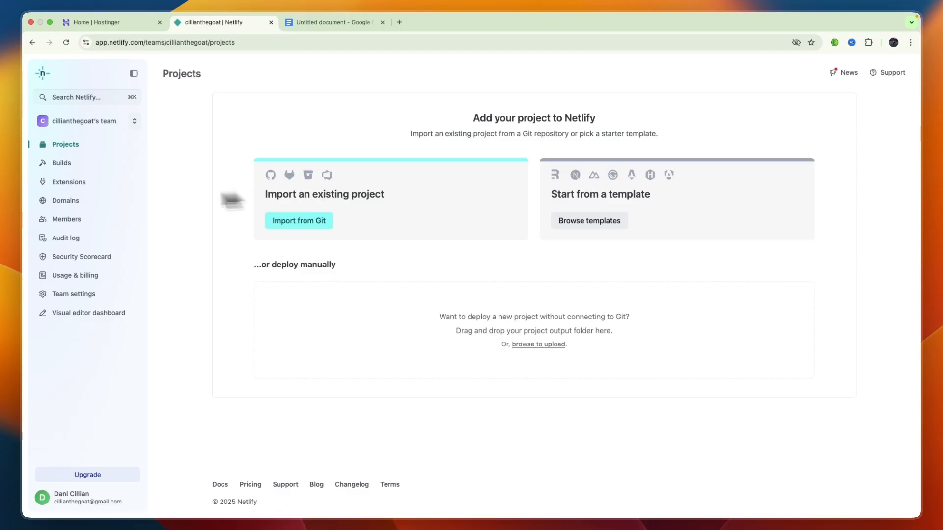
- Add the already owned domain danistutorials.store to the team's DNS domains, continuing to the optional DNS records stage
click(75, 198)
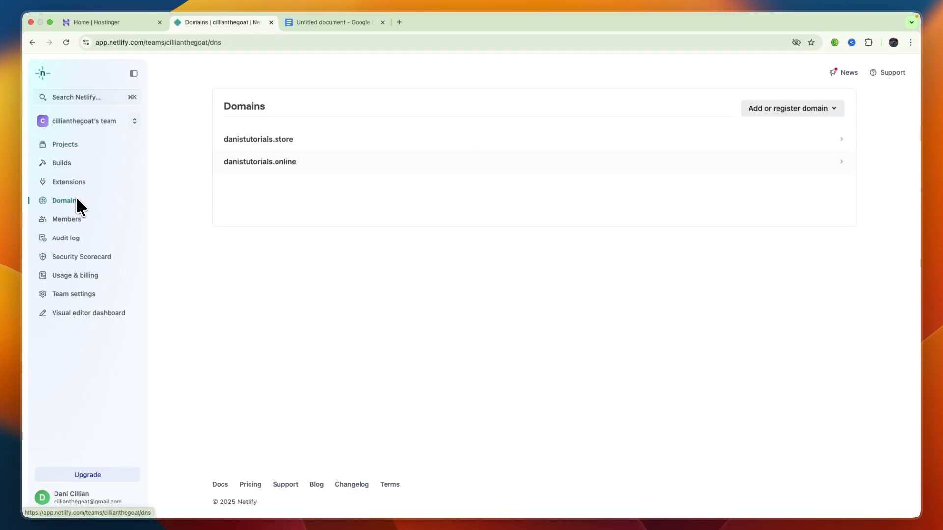
click(781, 109)
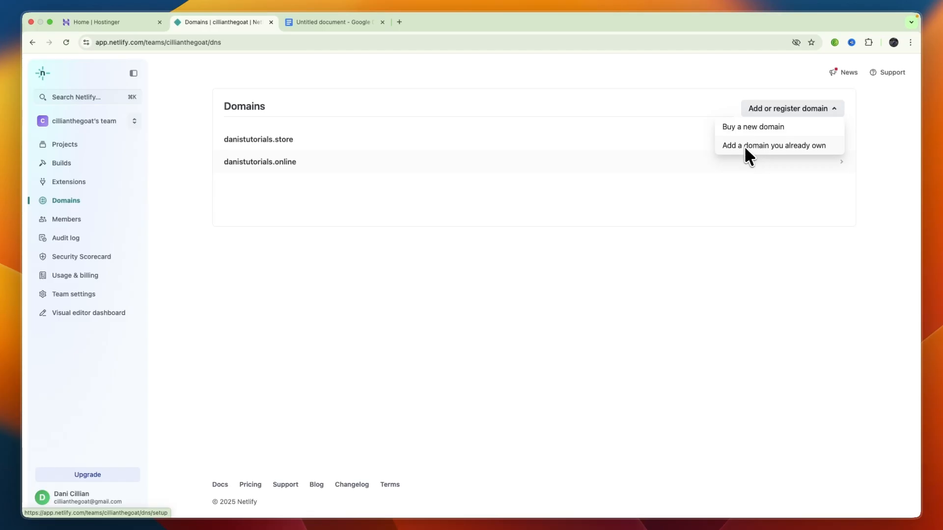
click(760, 143)
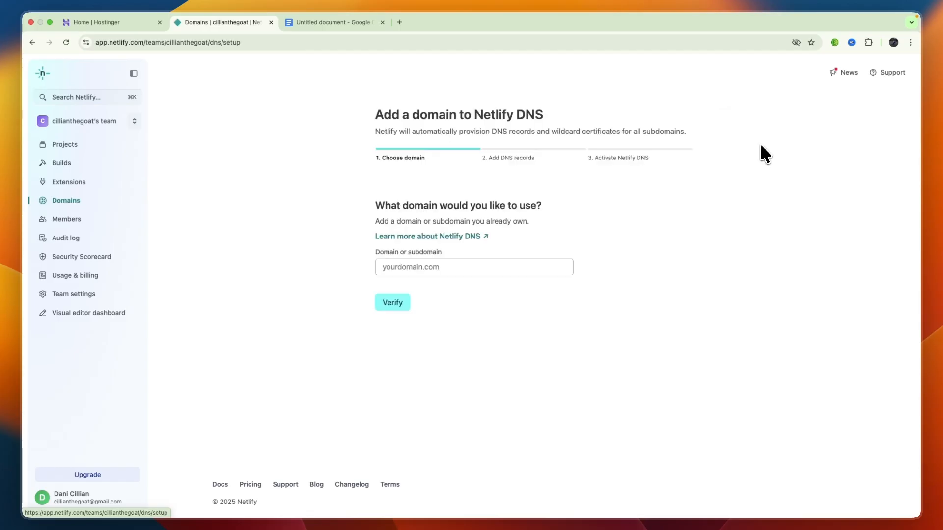
click(446, 267)
text(danistuot)
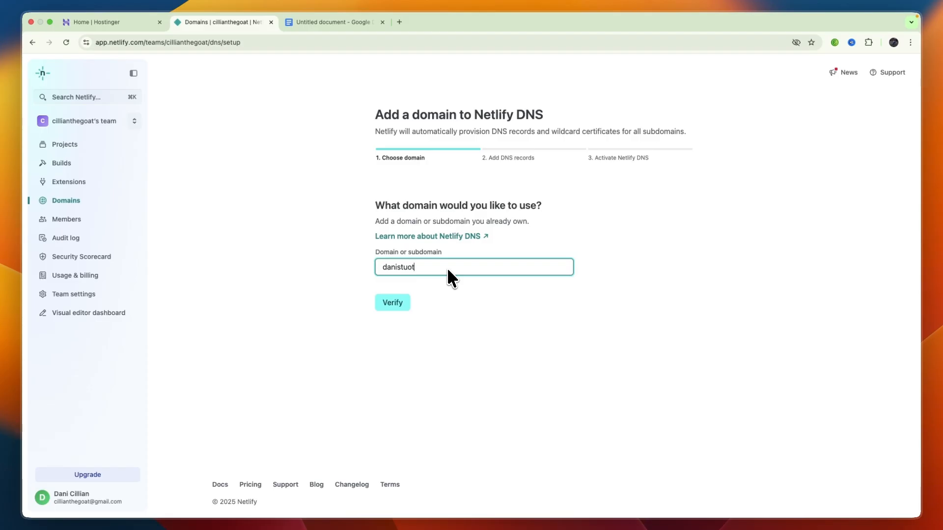
key(BackSpace)
key(BackSpace)
text(torial)
click(383, 308)
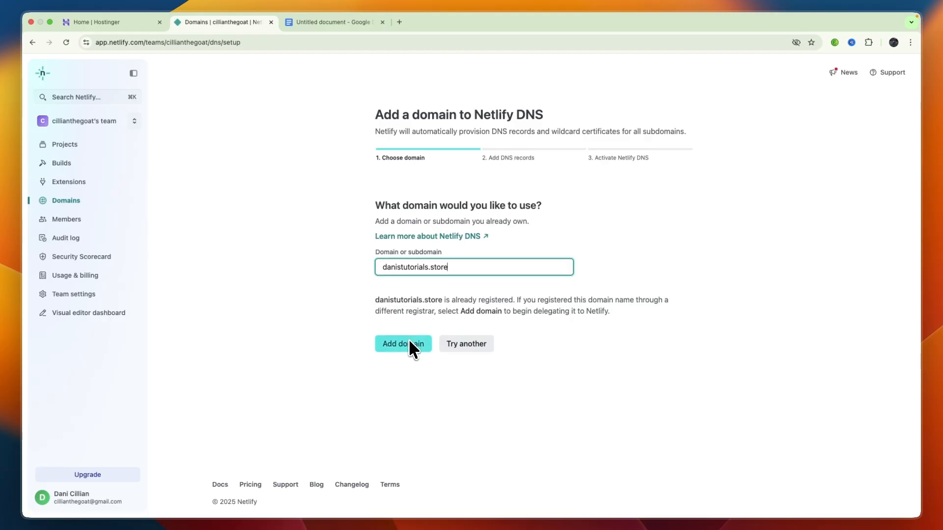
click(409, 341)
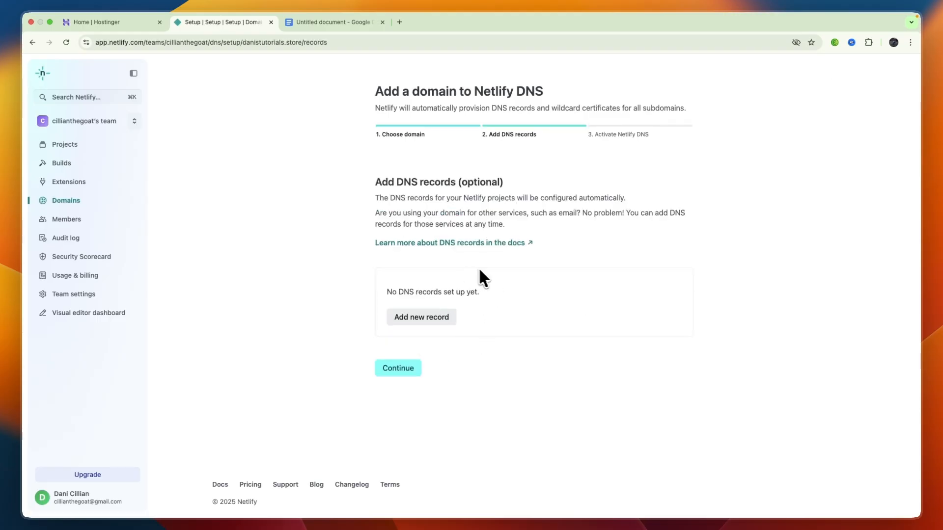
- Create an A record for the root name @ with the value 75.2.60.5, copied from the DNS notes in Google Docs
drag(376, 182, 469, 184)
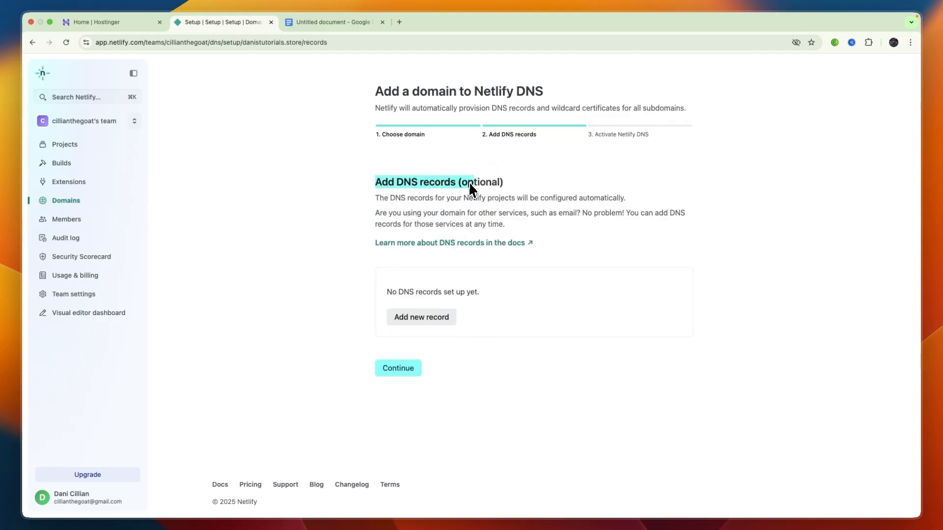
click(546, 202)
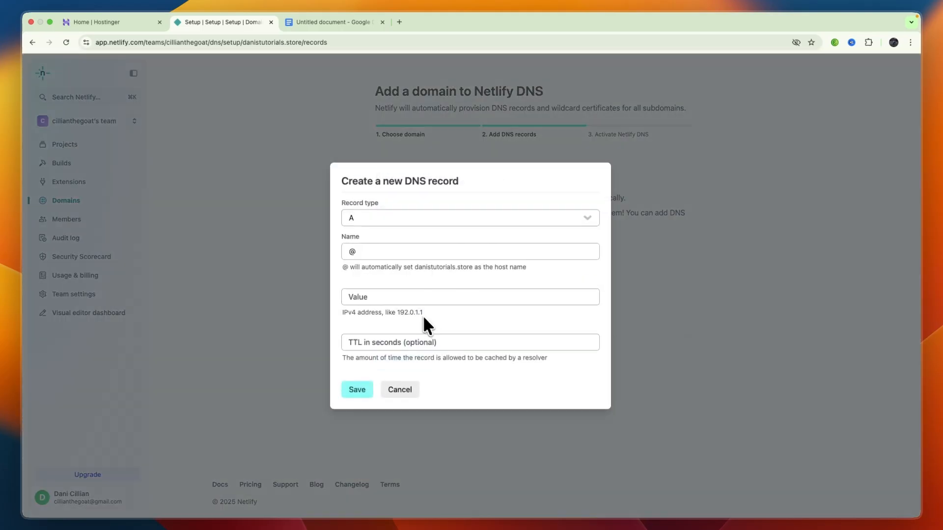
click(421, 318)
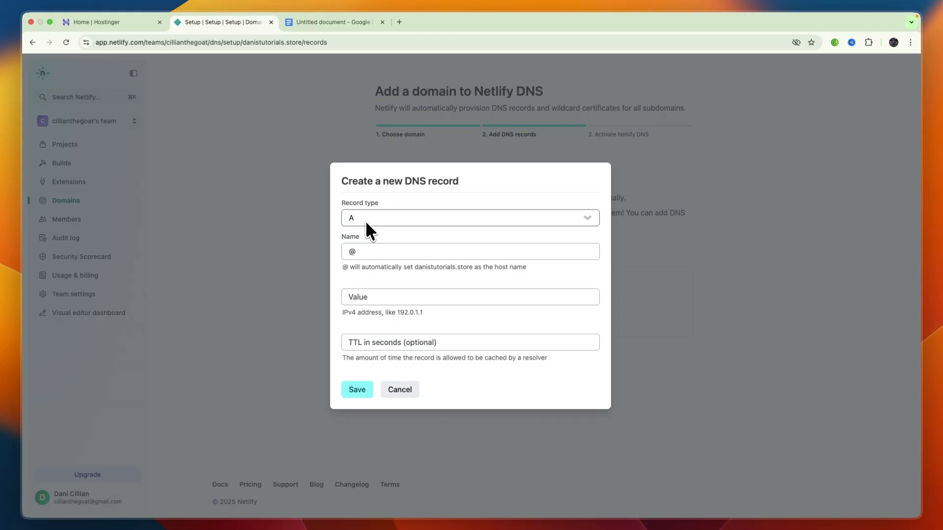
click(316, 23)
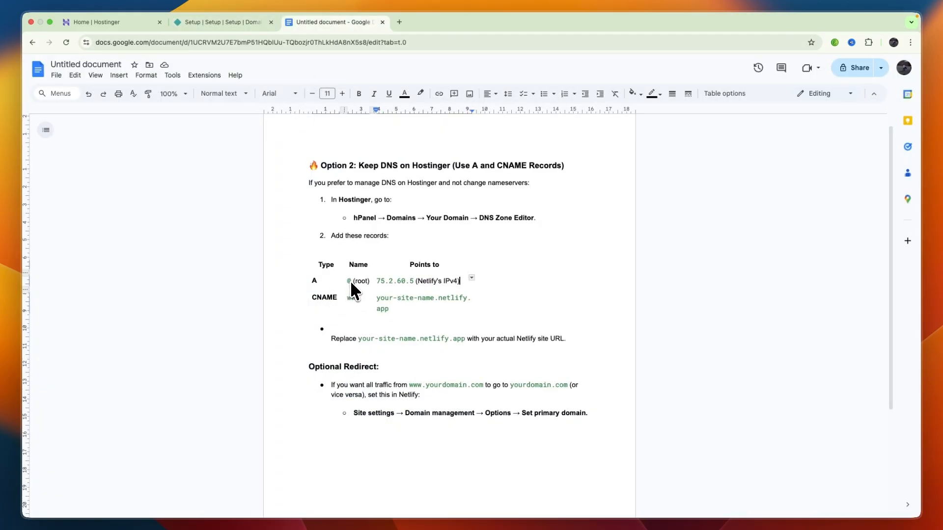
drag(376, 282, 412, 283)
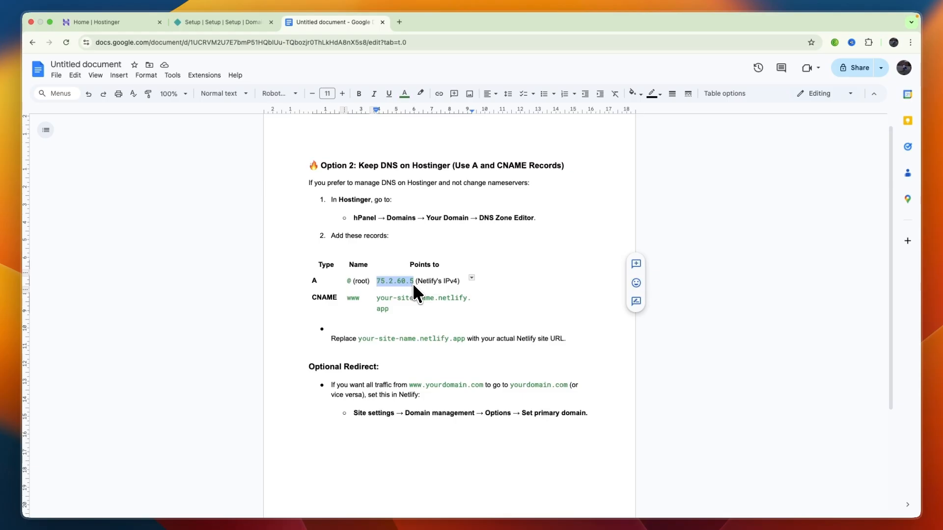
key(ctrl+c)
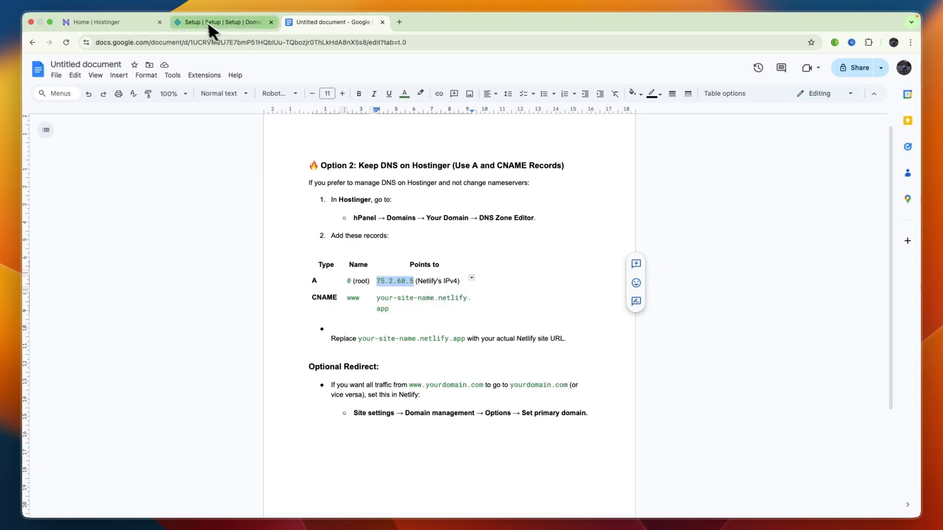
click(208, 22)
click(400, 295)
key(ctrl+v)
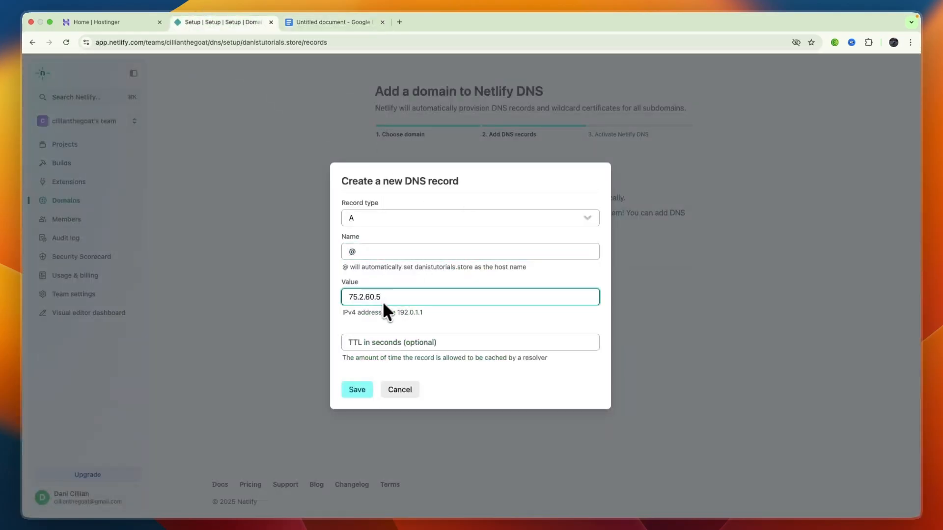
click(356, 395)
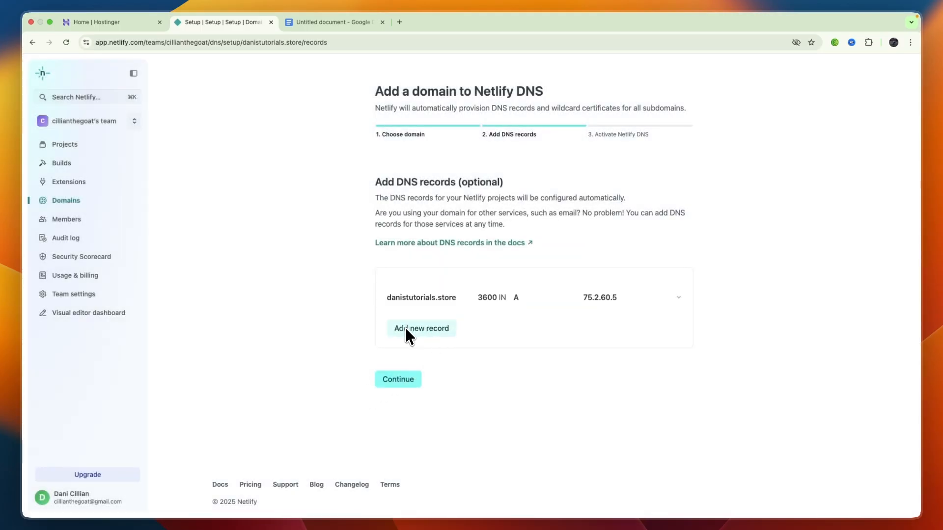
- Begin a second DNS record of type CNAME with the name www, checking the Google Docs notes for the record type
click(420, 329)
click(309, 26)
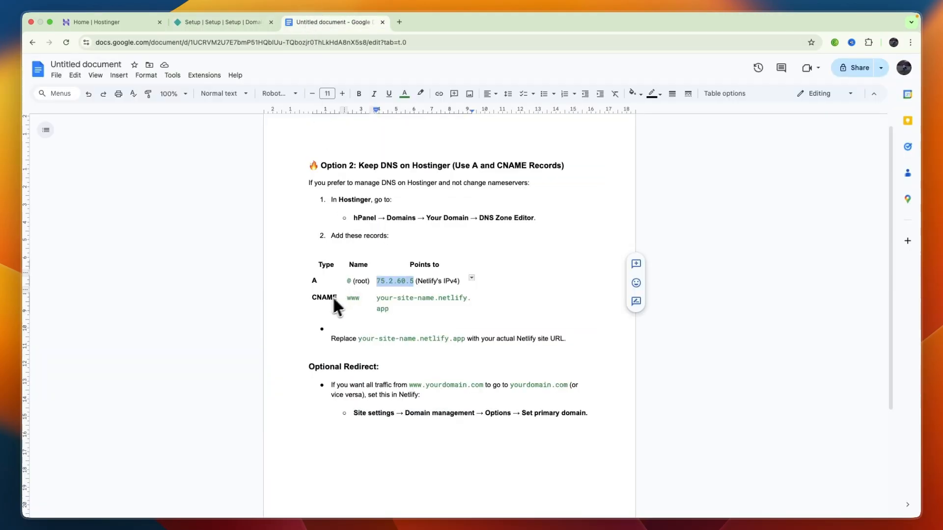
click(237, 23)
click(373, 221)
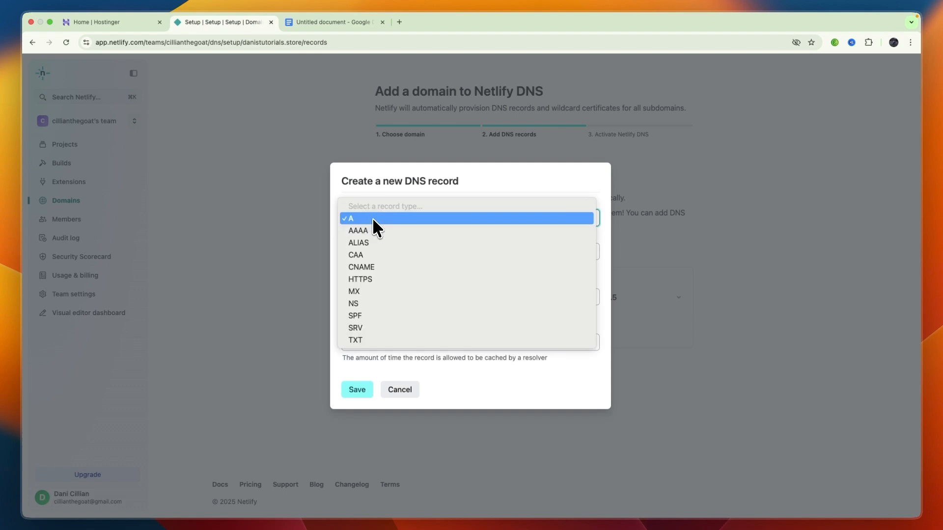
click(369, 267)
click(380, 253)
text(www)
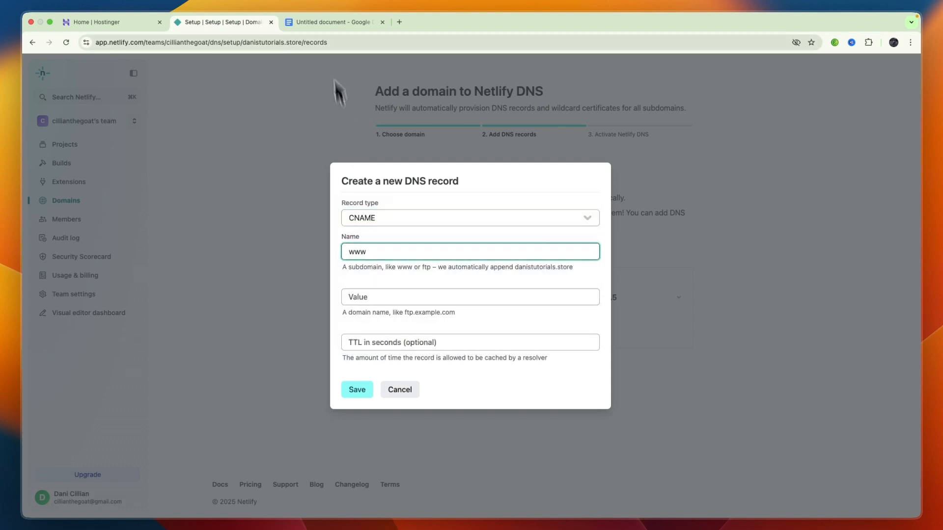
- Check the target format in the Google Docs notes, set the CNAME record's value to danistutorials.netlify.app and save it
click(330, 22)
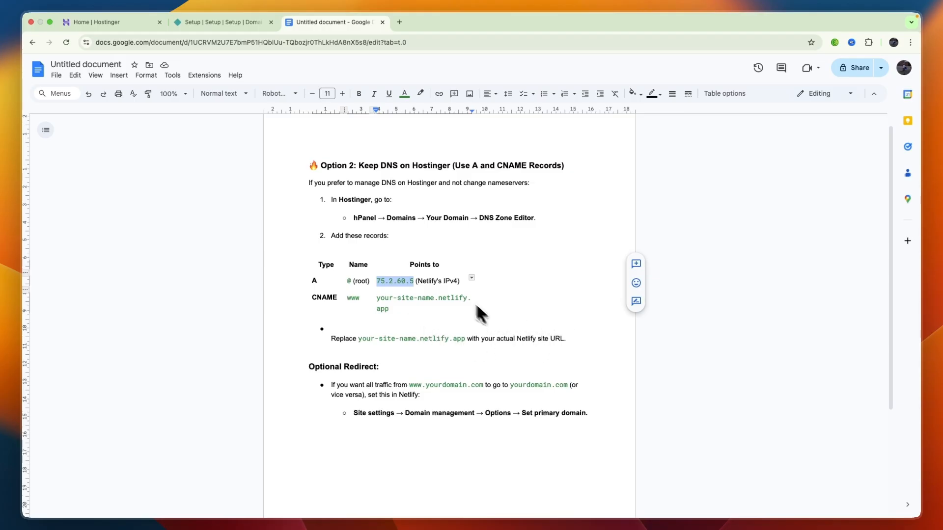
click(214, 26)
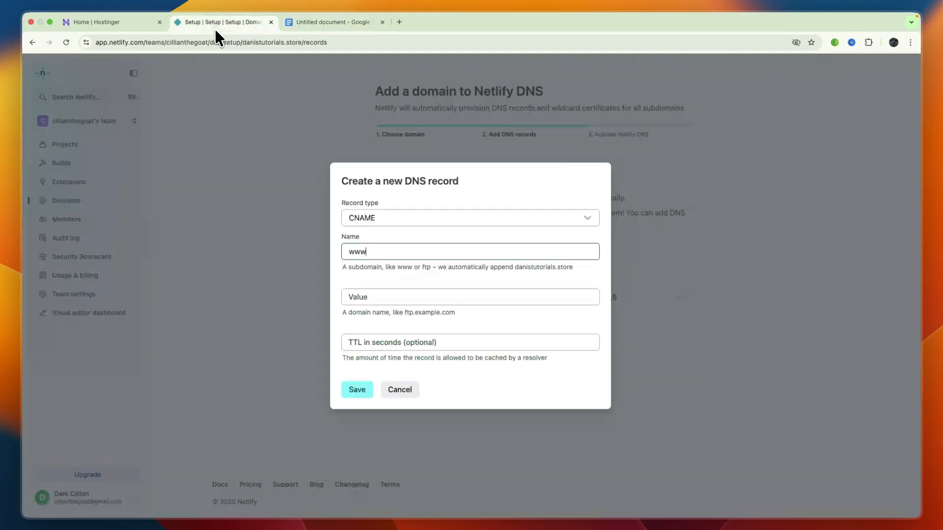
click(385, 298)
text(danistutorials)
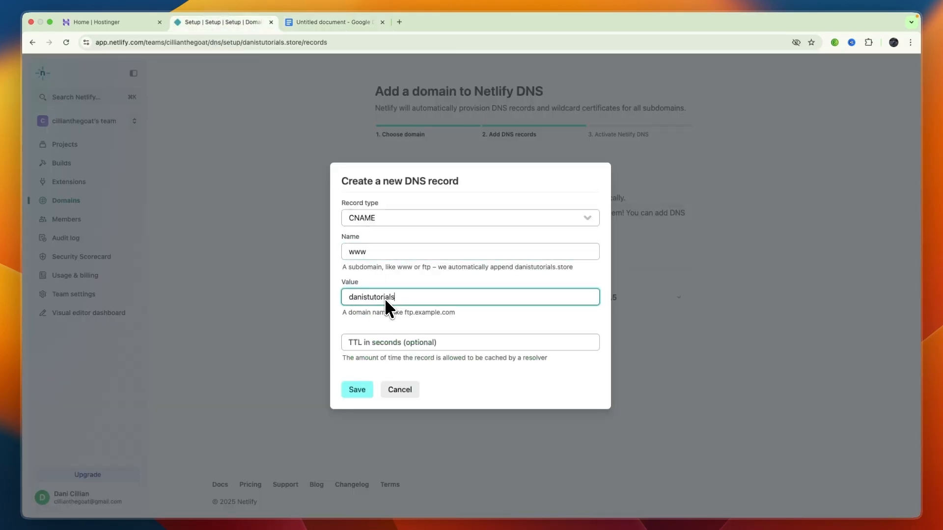
text(.netlify.app)
click(357, 391)
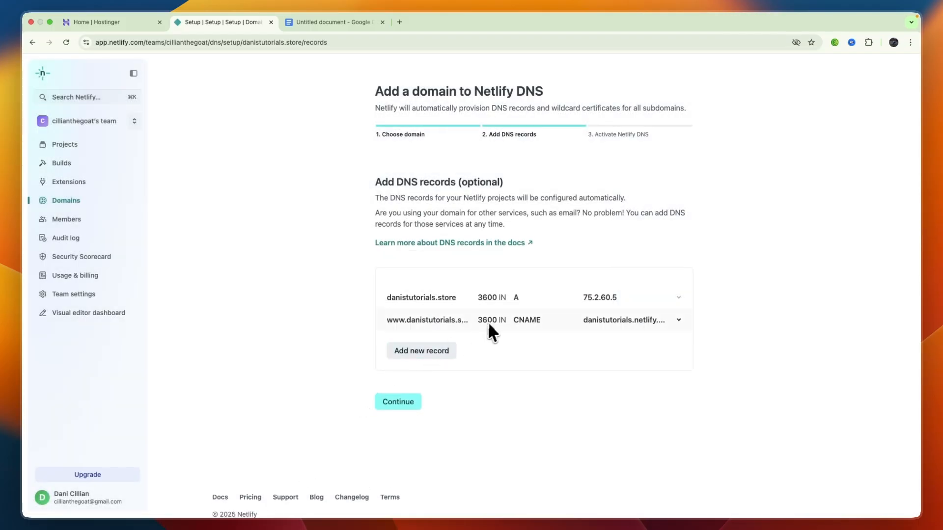
- Switch to Hostinger and open the DNS record management for the domain danistutorials.store
click(125, 23)
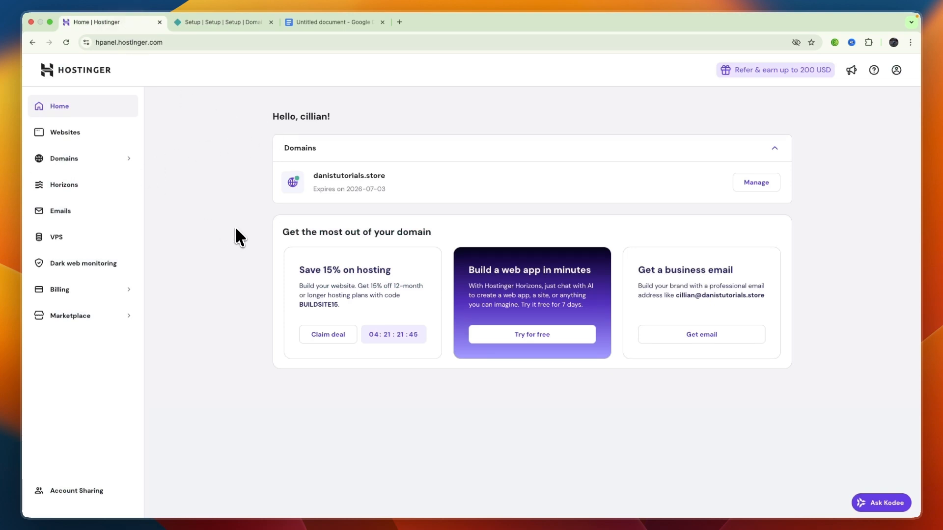
click(69, 160)
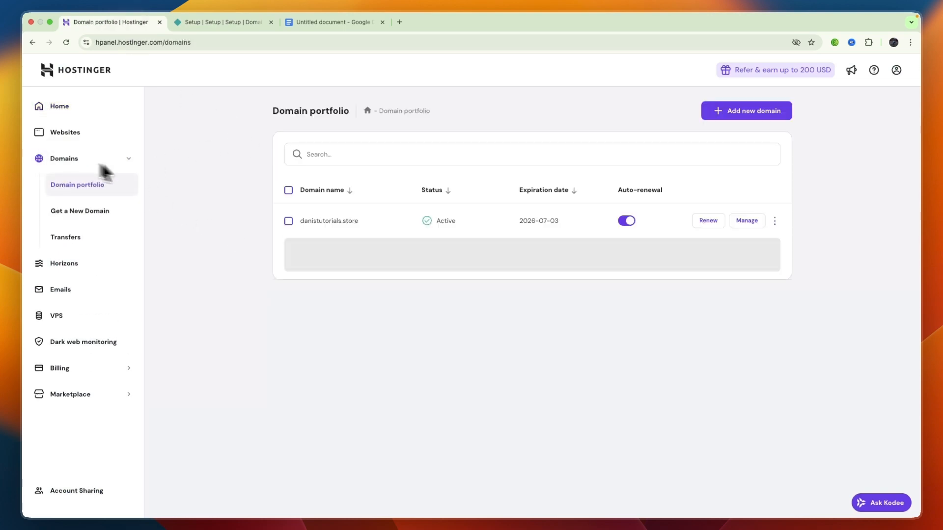
click(757, 222)
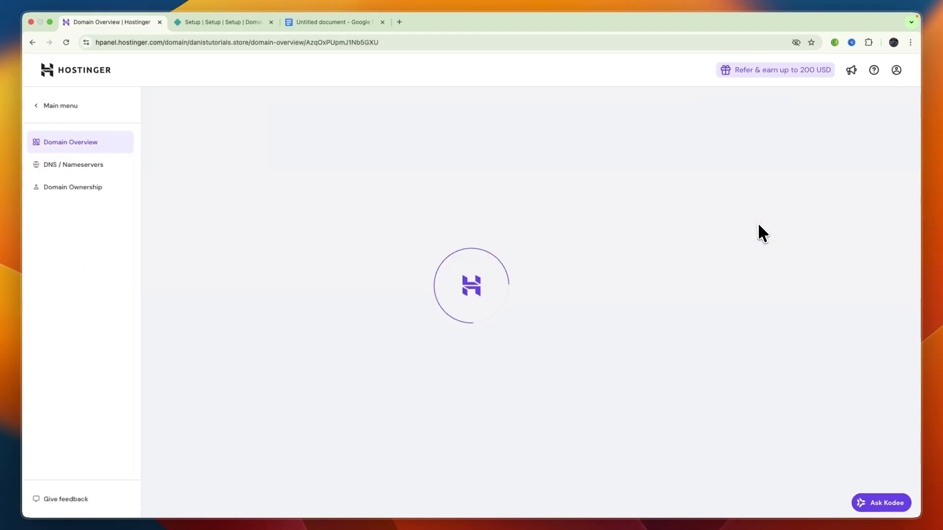
click(78, 162)
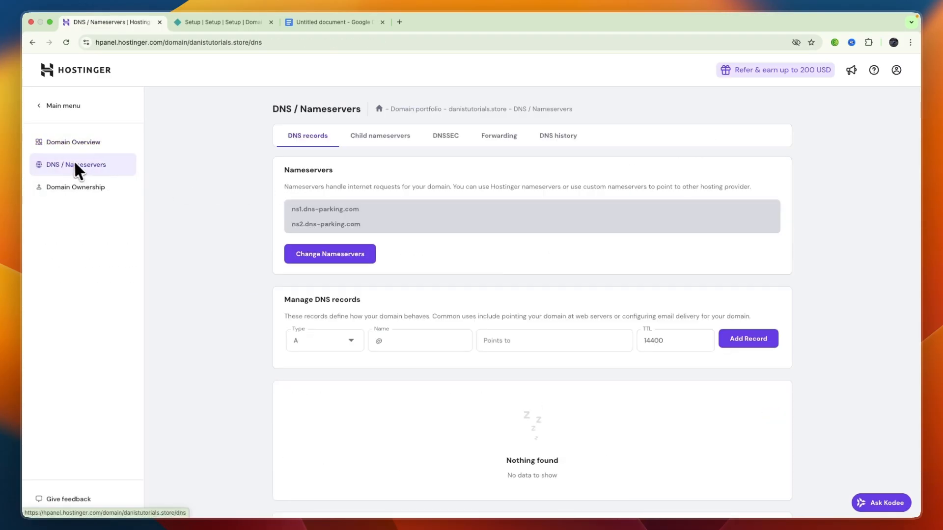
scroll(309, 303, down, 1)
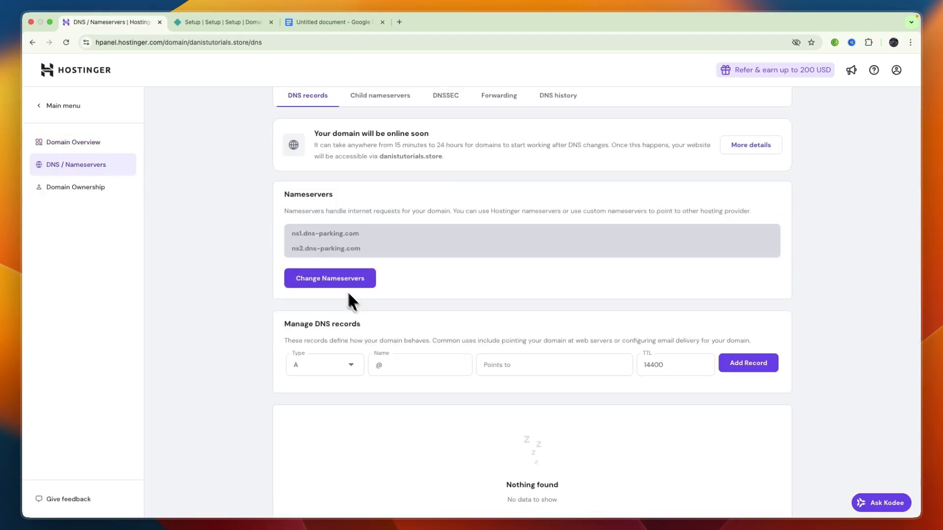
scroll(344, 325, down, 1)
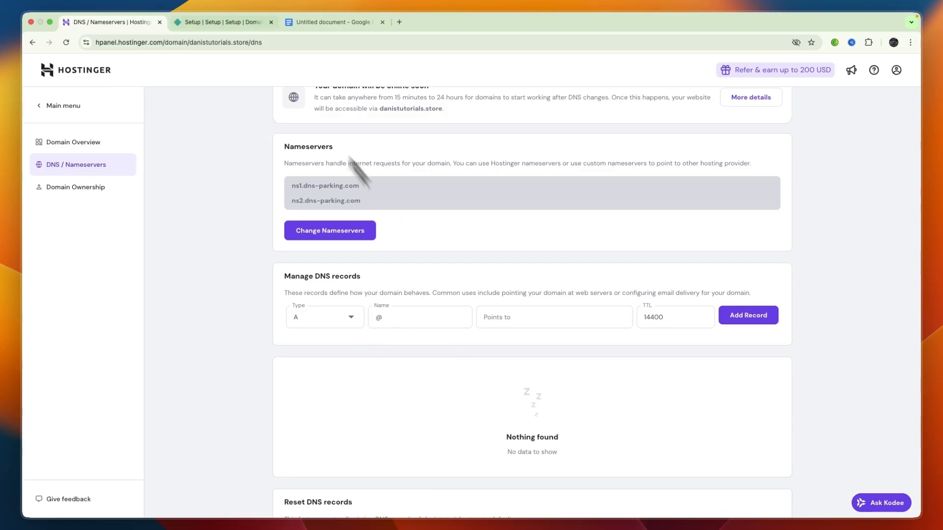
- Copy the A record's IP address from Netlify and add an A record for @ pointing to 75.2.60.5 in Hostinger
click(225, 24)
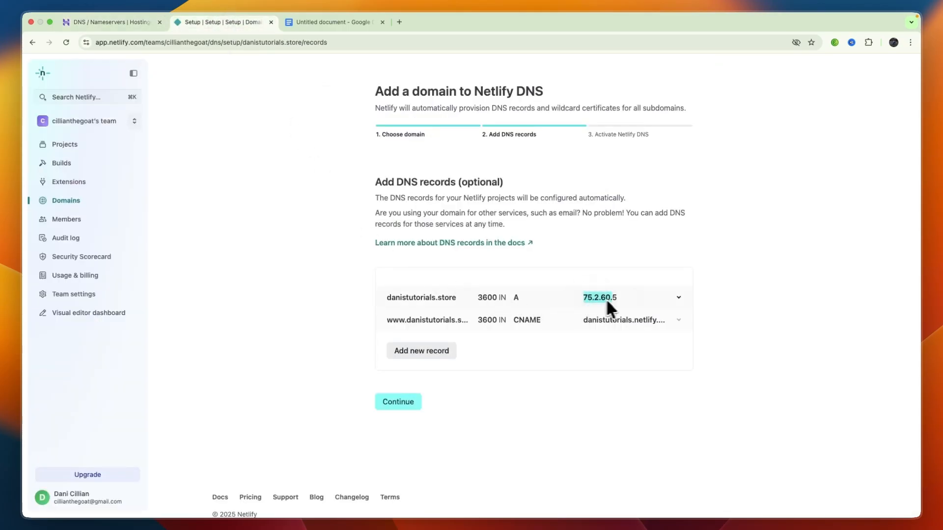
drag(609, 307, 618, 299)
click(105, 24)
click(516, 318)
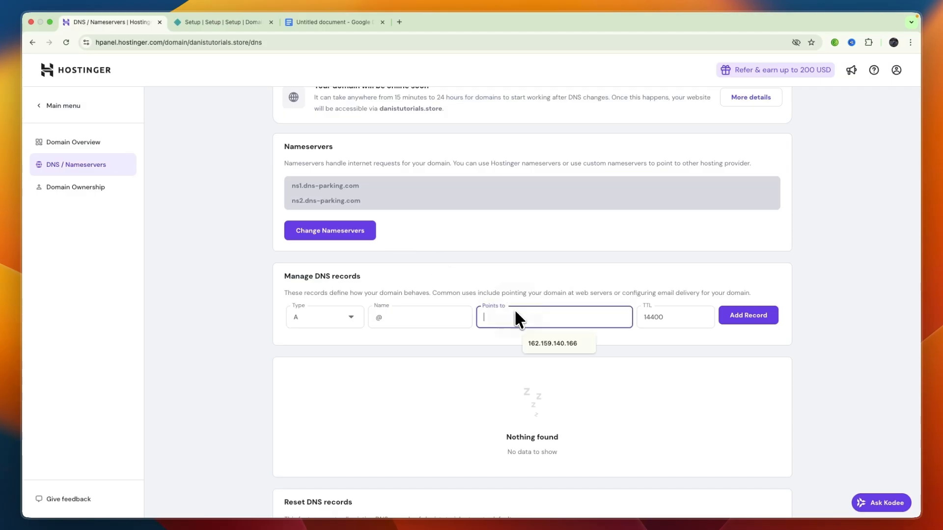
key(super+v)
click(750, 317)
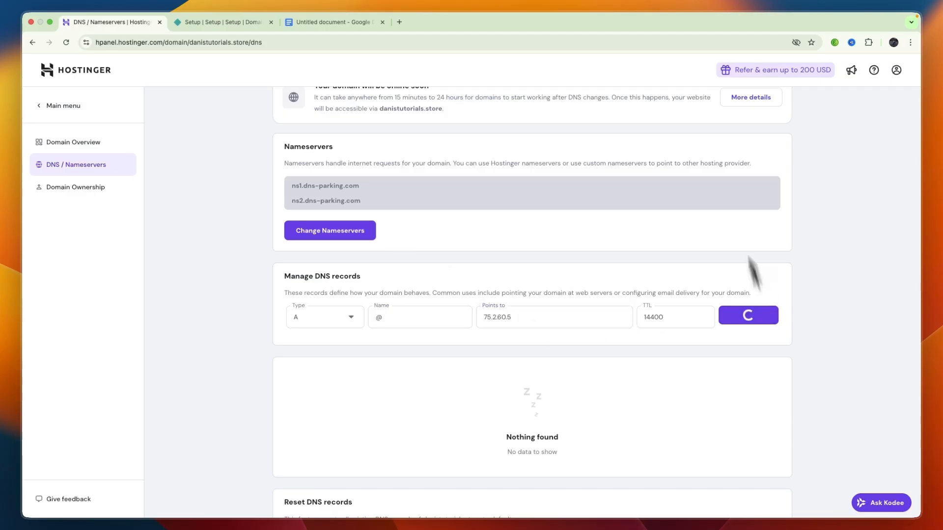
- Switch to Netlify and expand the details of the www CNAME record to read its name and value
click(218, 27)
scroll(472, 339, down, 3)
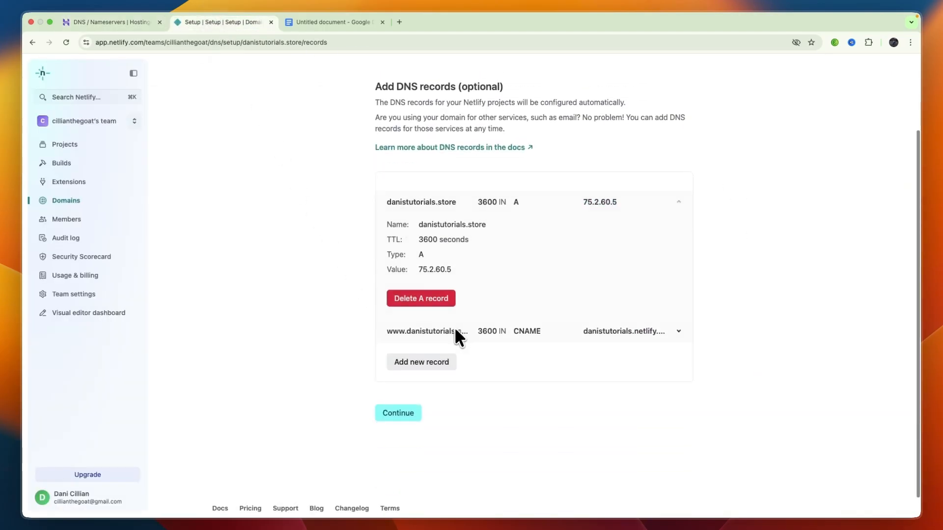
click(594, 334)
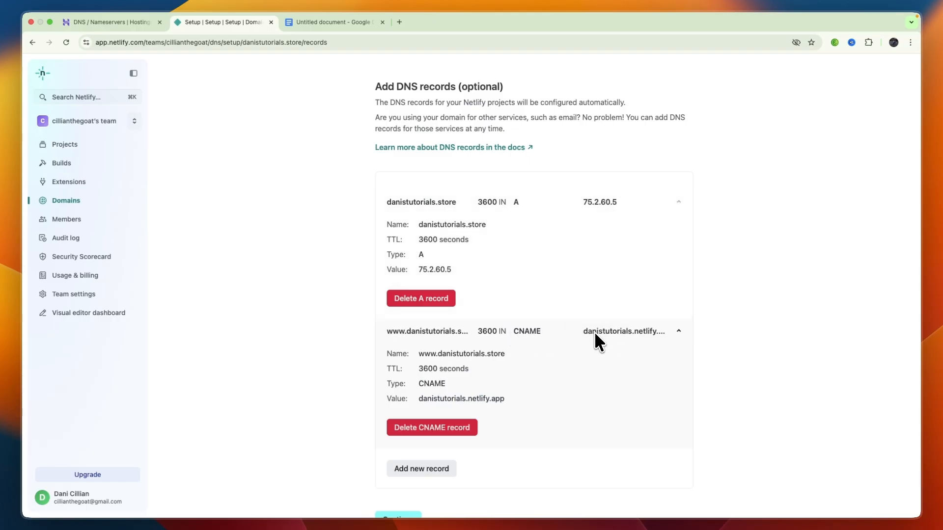
- Switch to Hostinger and add a CNAME record for www with the target danistutorials.netlify.app
key(ctrl+shift+Tab)
click(308, 320)
click(309, 410)
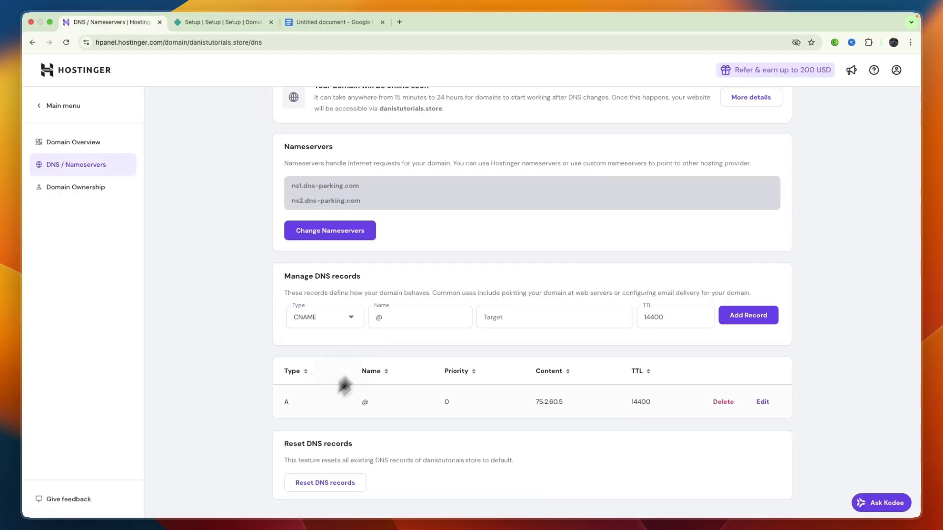
click(405, 317)
text(www)
click(497, 318)
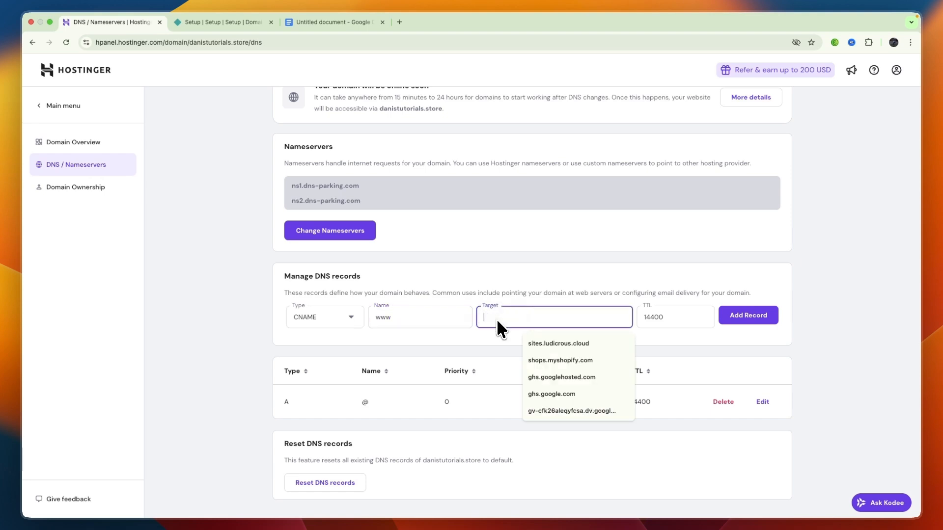
text(dan)
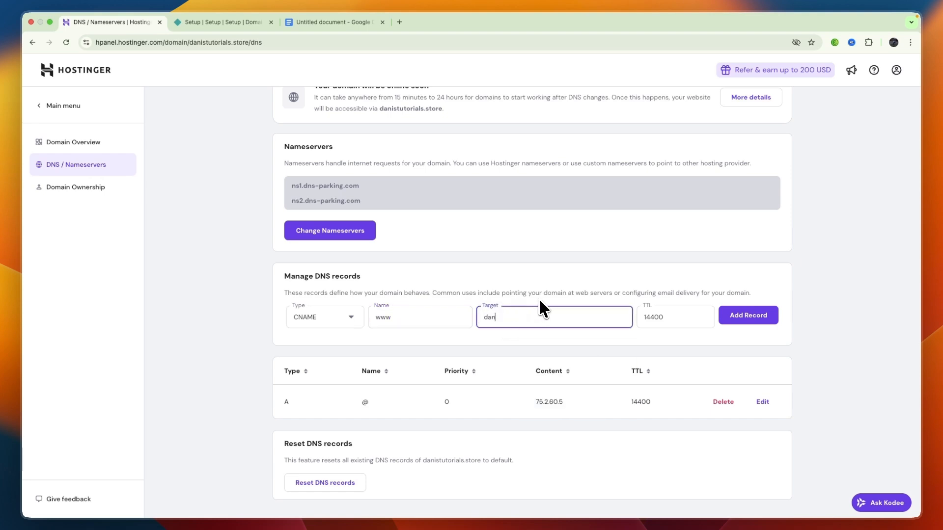
text(istutorials.netlify.app)
click(749, 321)
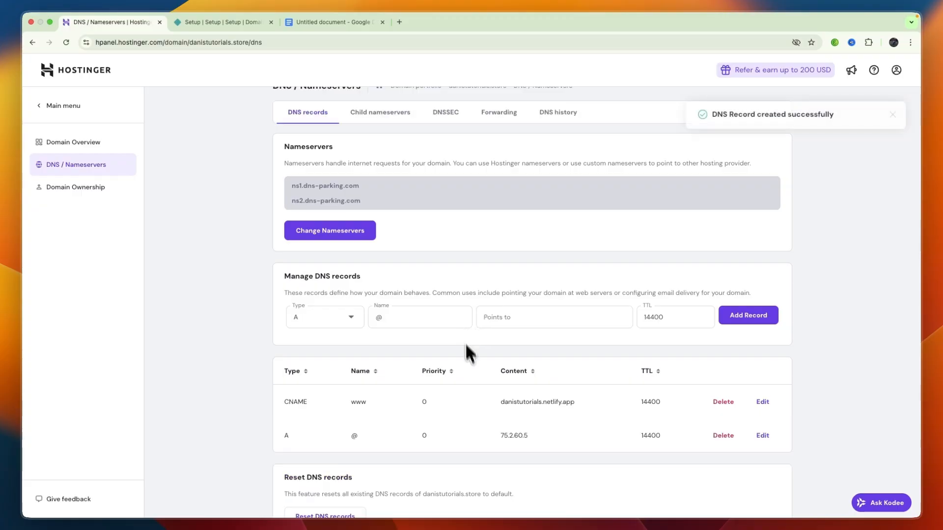
- Switch to Netlify, recheck the added DNS records and continue the domain setup to the Activate Netlify DNS stage
click(231, 22)
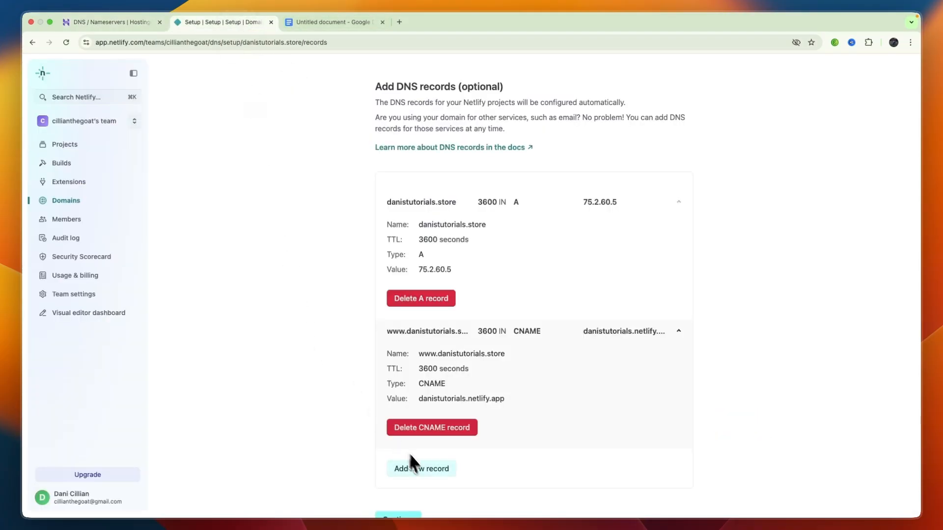
scroll(408, 451, down, 3)
click(411, 394)
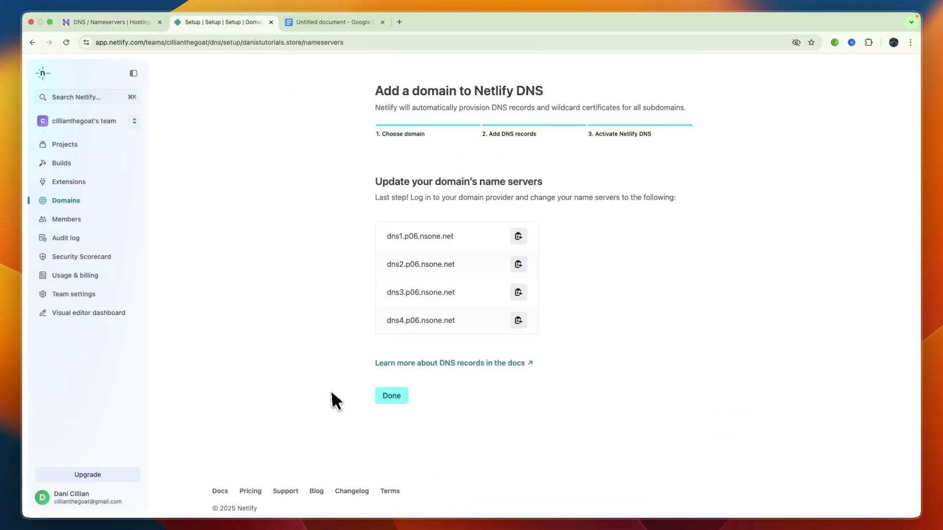
click(507, 132)
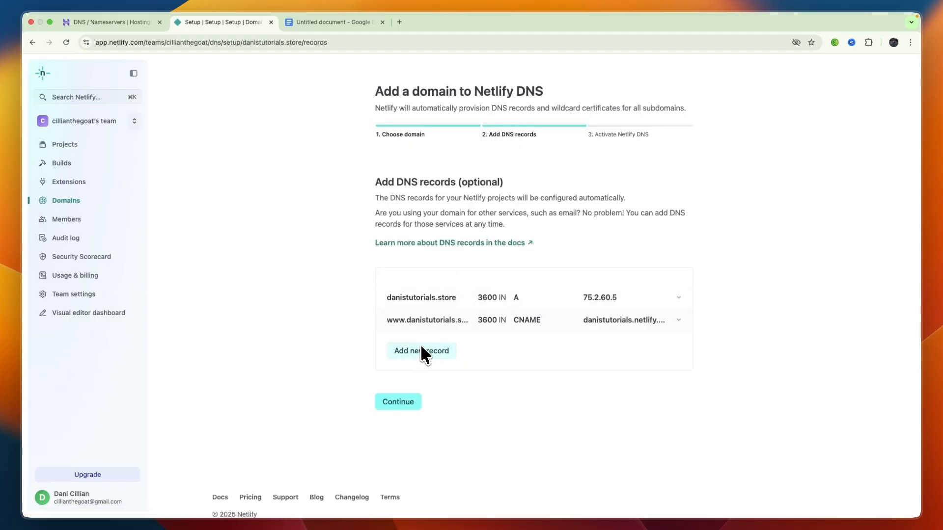
scroll(429, 321, down, 1)
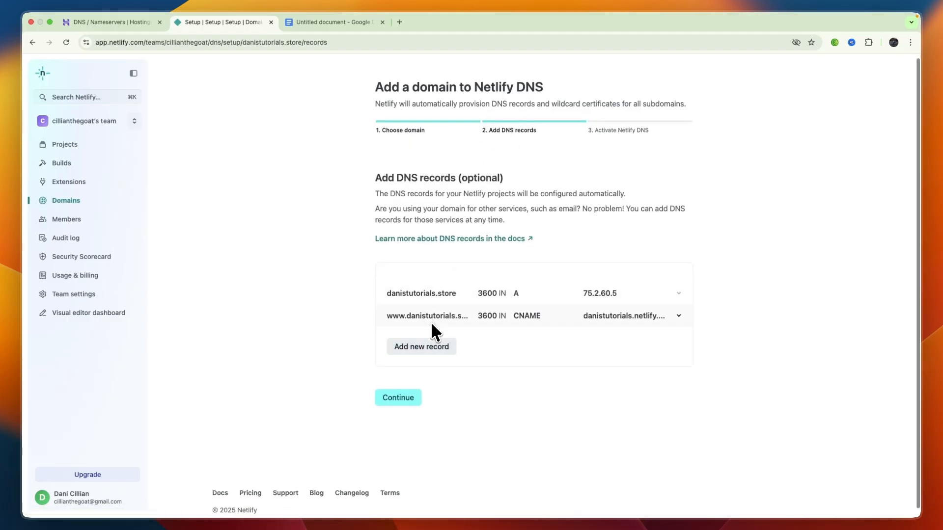
click(397, 389)
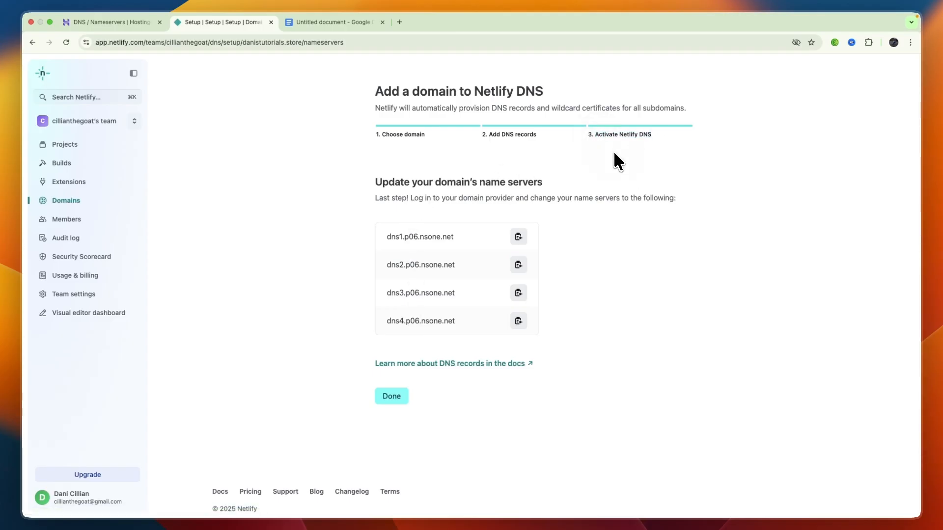
- Copy the first Netlify name server, dns1.p06.nsone.net
click(370, 229)
drag(369, 229, 469, 322)
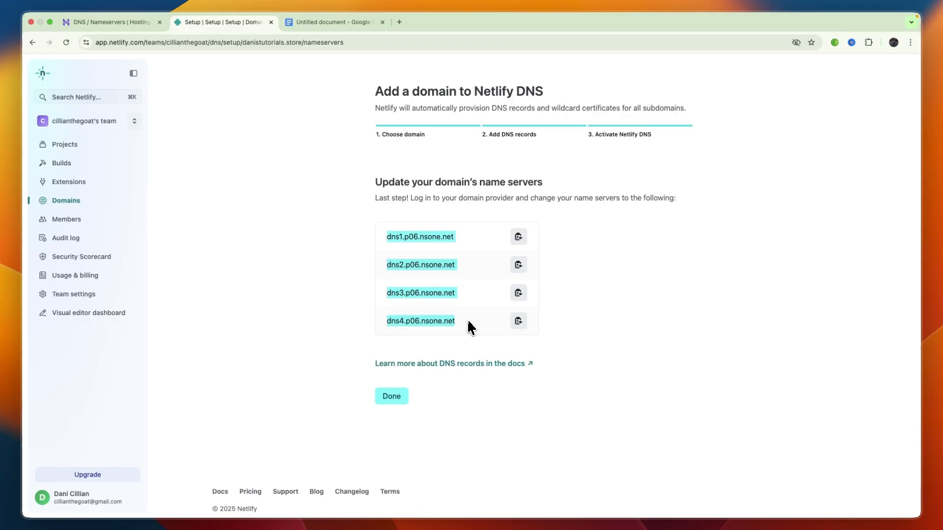
click(437, 267)
click(519, 237)
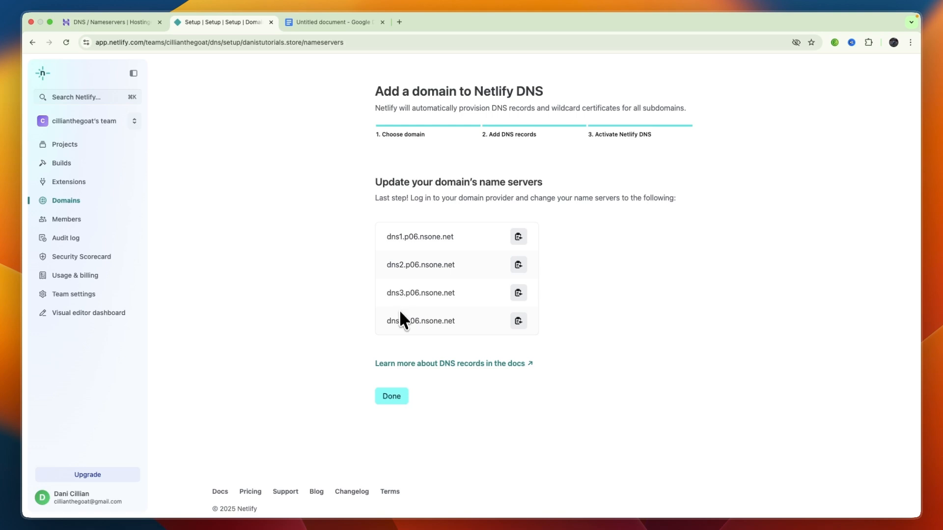
- Switch to Hostinger, choose to change the domain's nameservers and set the first one to dns1.p06.nsone.net
click(129, 22)
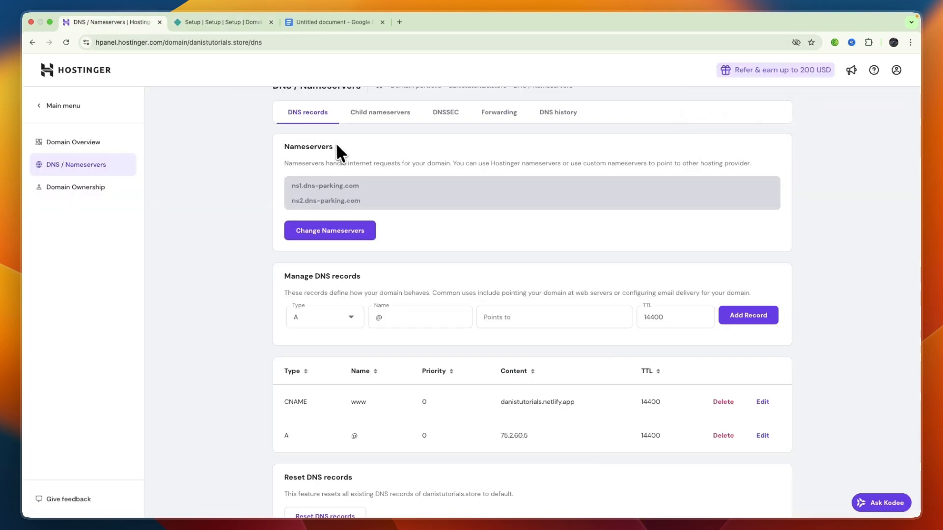
scroll(324, 167, up, 1)
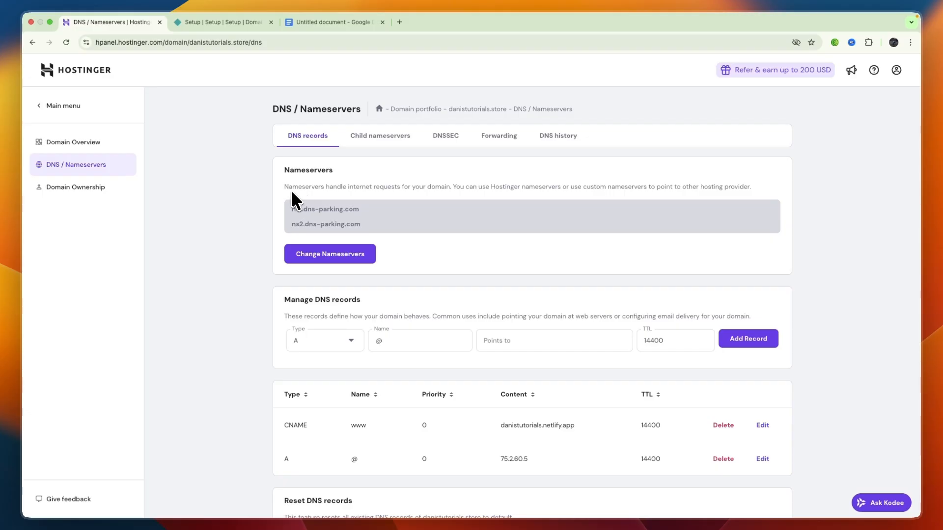
click(317, 256)
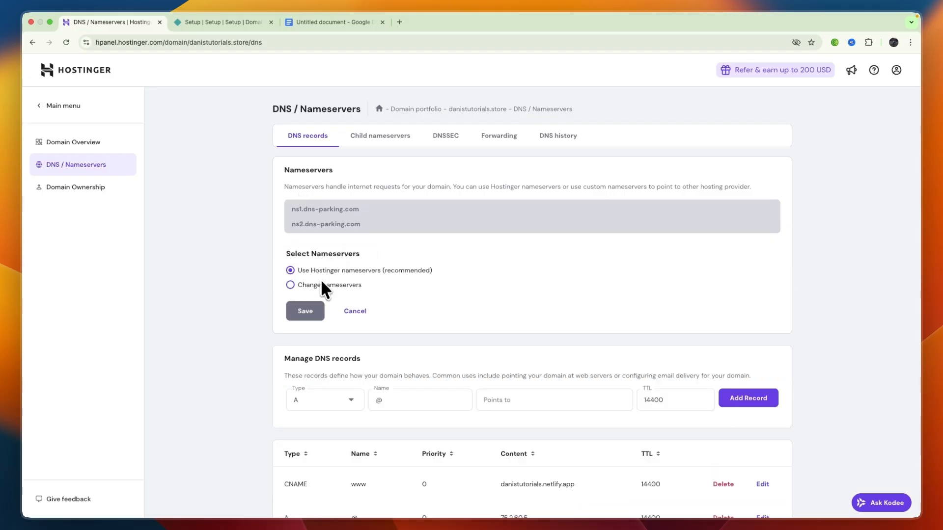
click(322, 286)
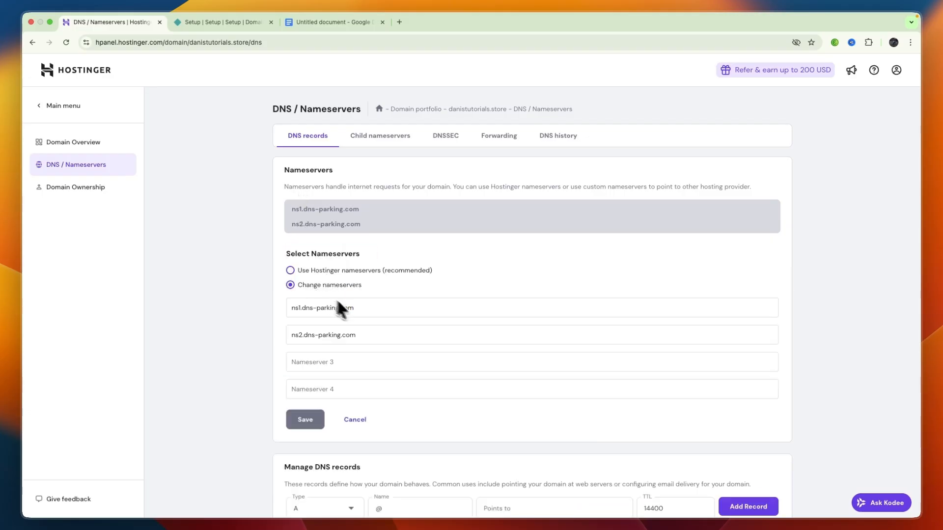
drag(354, 308, 319, 309)
key(super+a)
key(super+v)
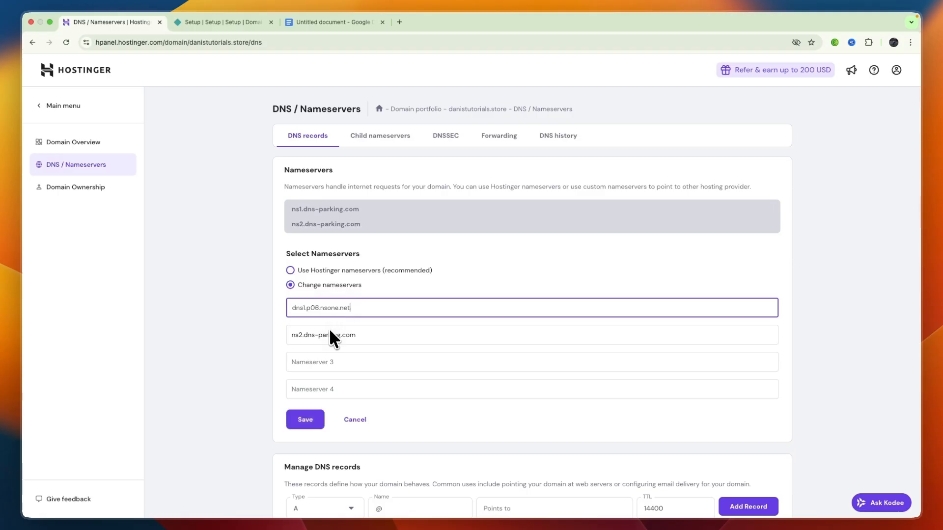
- Fill the second, third and fourth nameservers with the copied dns1.p06.nsone.net as a base for editing
triple_click(330, 338)
key(super+v)
click(311, 383)
key(super+v)
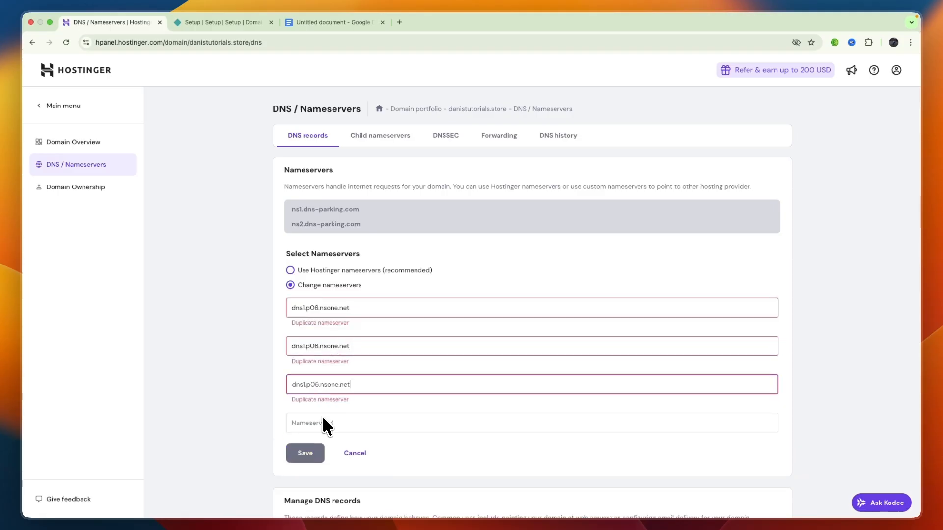
click(322, 420)
key(super+v)
- Change the remaining nameservers to dns2.p06.nsone.net, dns3.p06.nsone.net and dns4.p06.nsone.net, and save the nameserver change
click(305, 346)
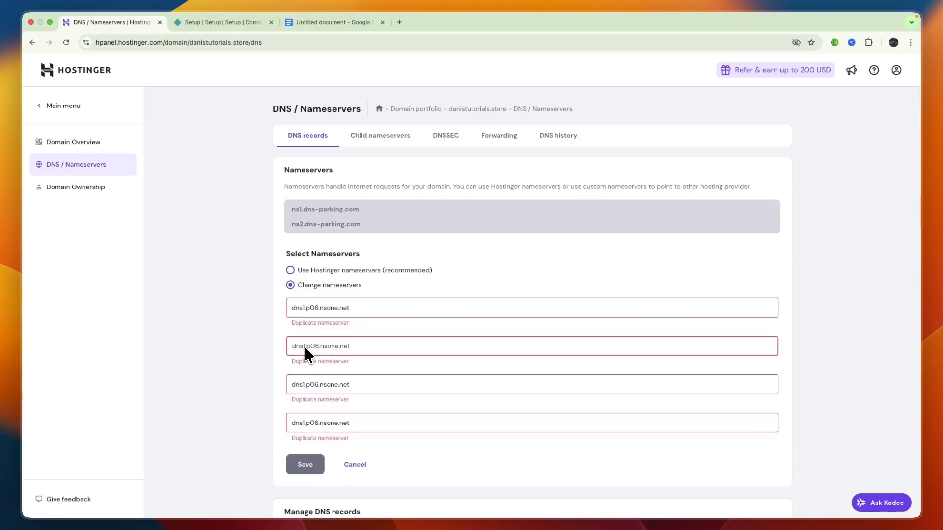
key(BackSpace)
text(2)
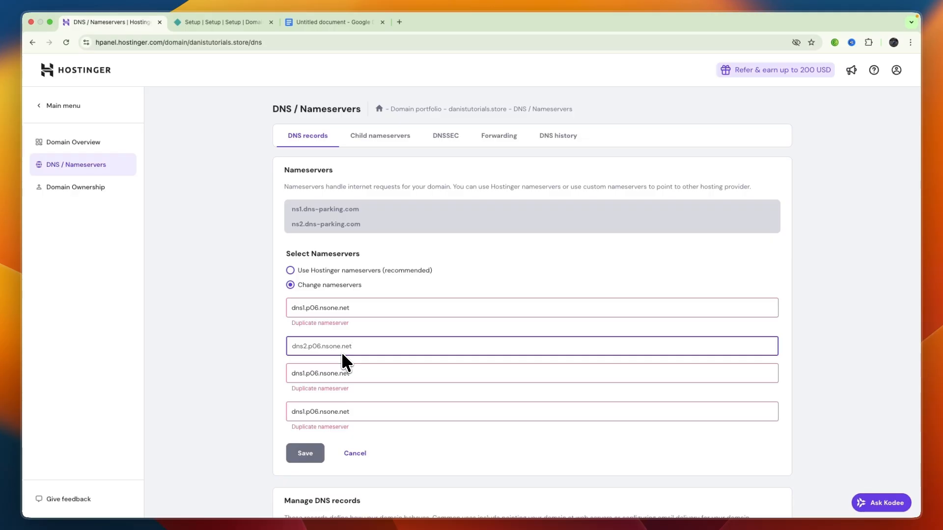
click(294, 379)
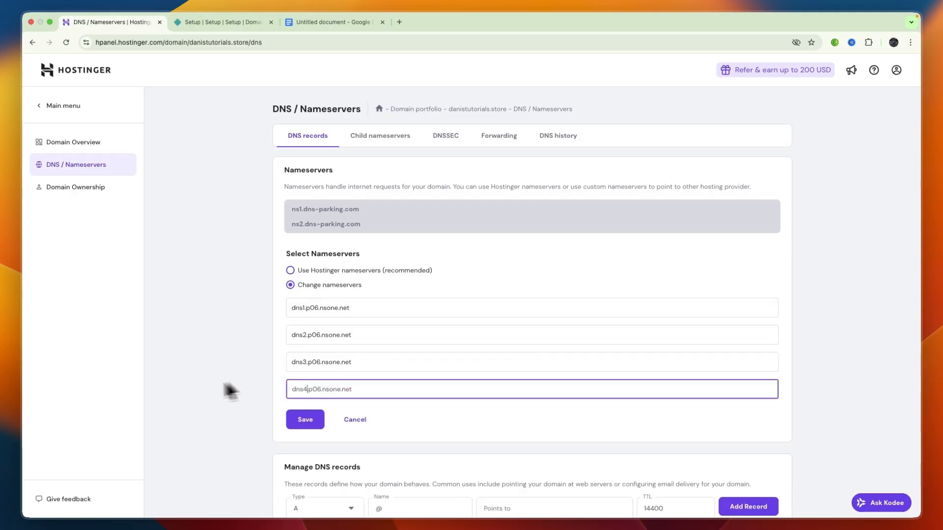
click(175, 387)
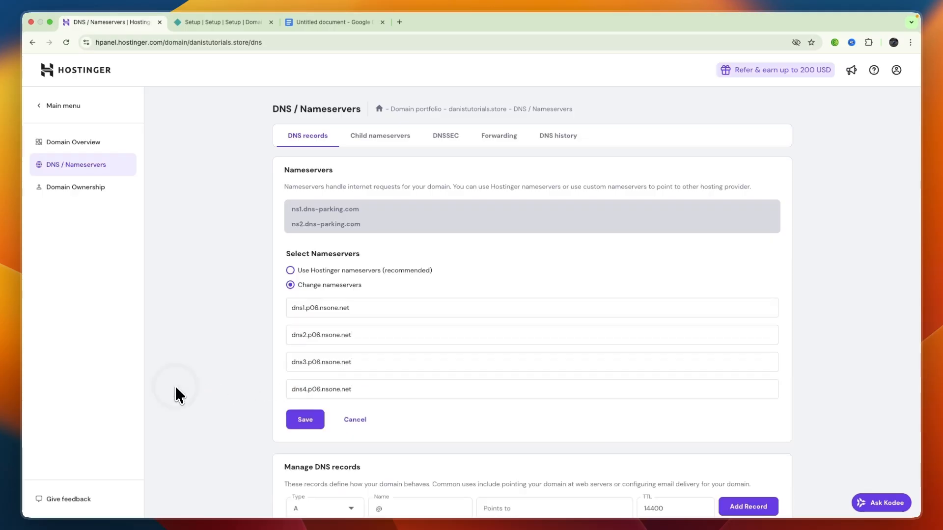
click(319, 417)
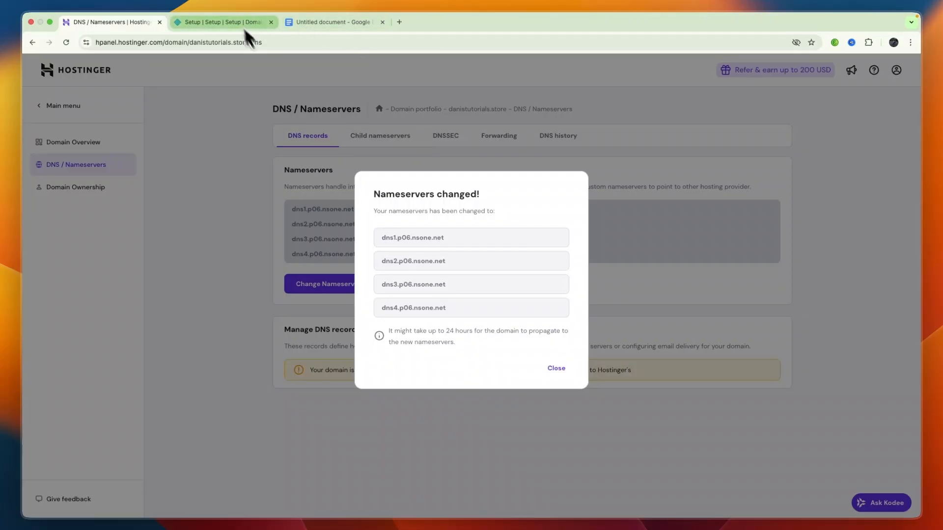
click(556, 367)
- Switch to Netlify and finish the DNS setup for danistutorials.store
click(223, 22)
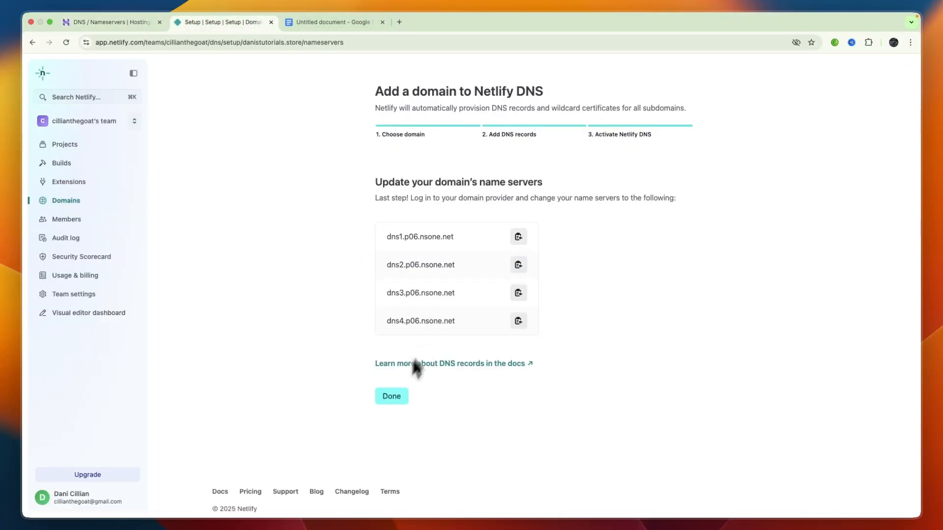
click(389, 395)
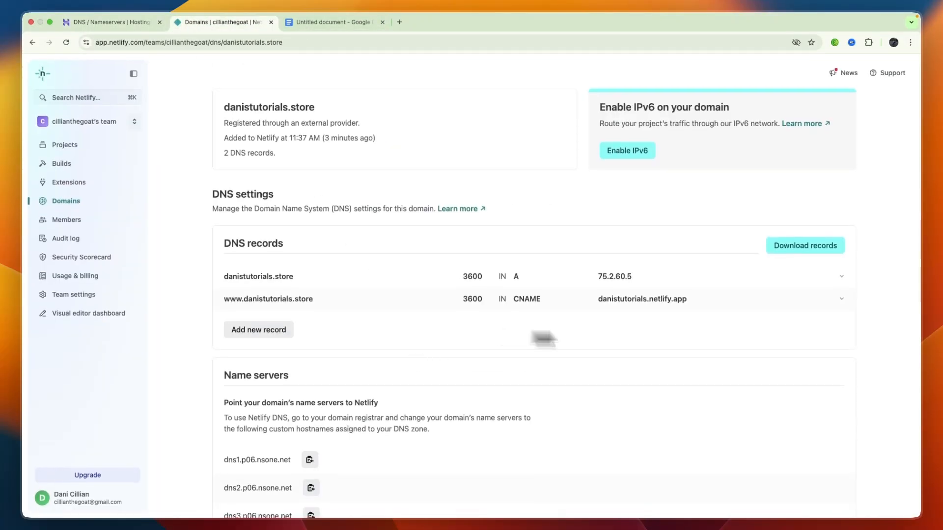
- Open danistutorials.store from the list of domains and review its DNS records and name servers
click(57, 198)
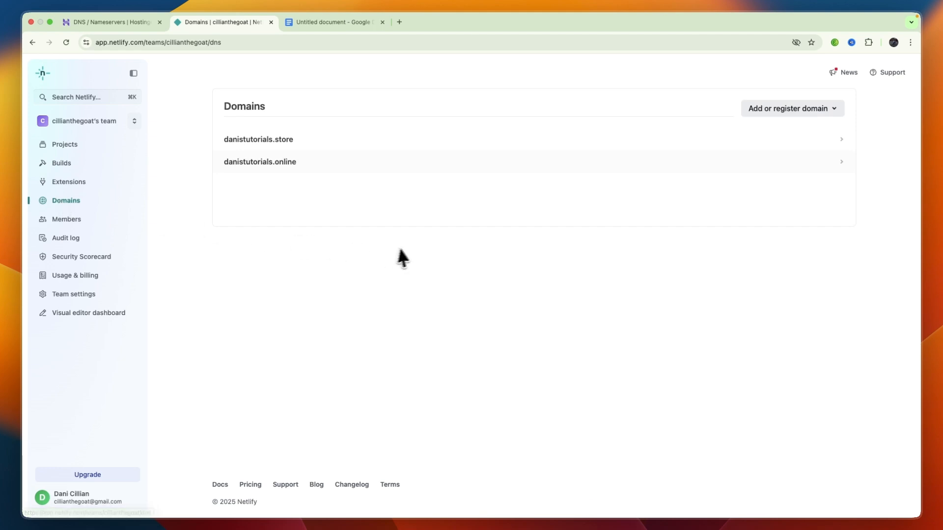
click(279, 138)
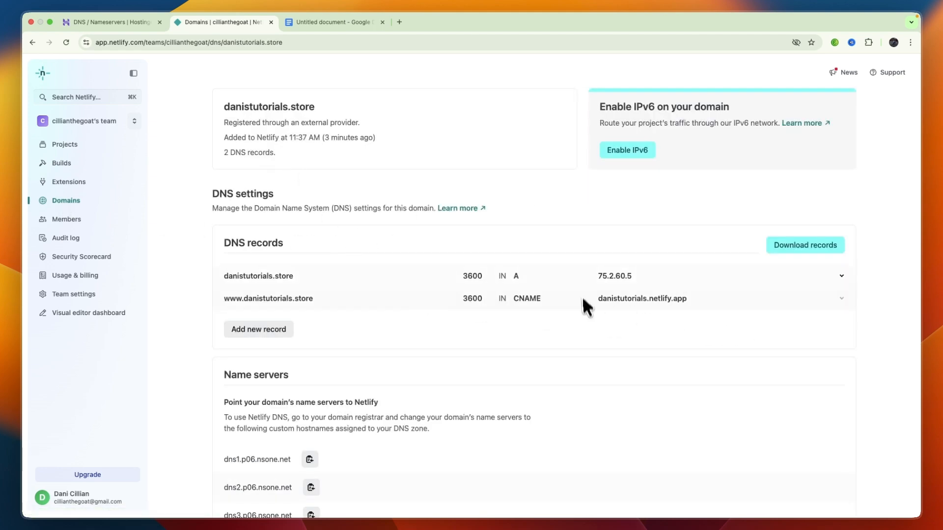
scroll(526, 297, down, 4)
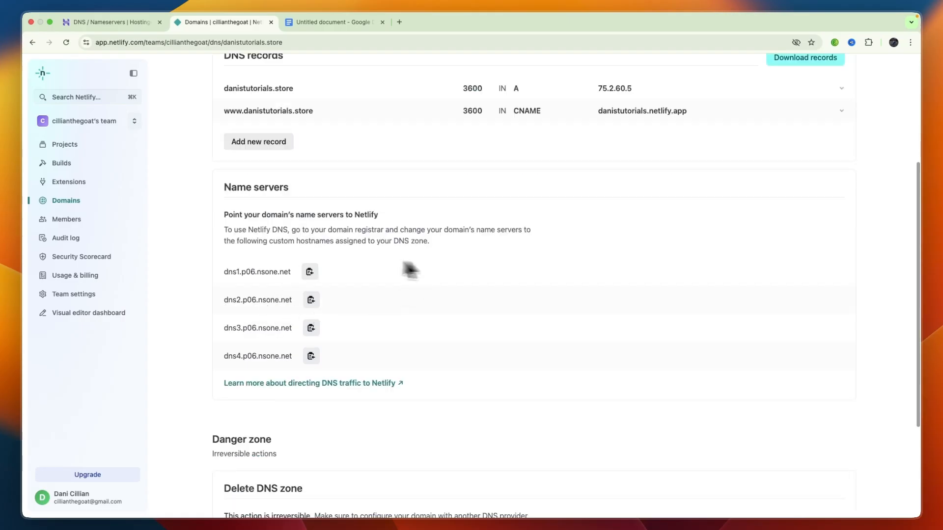
scroll(333, 310, up, 4)
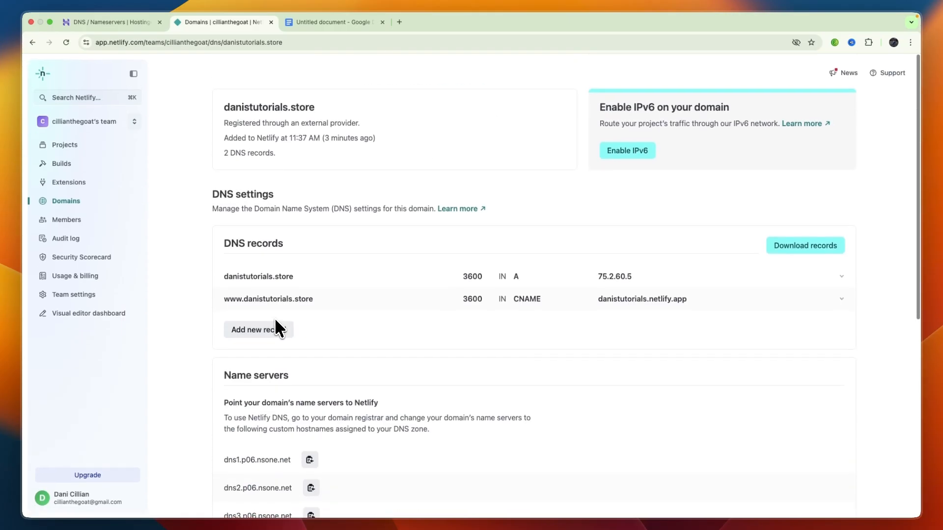